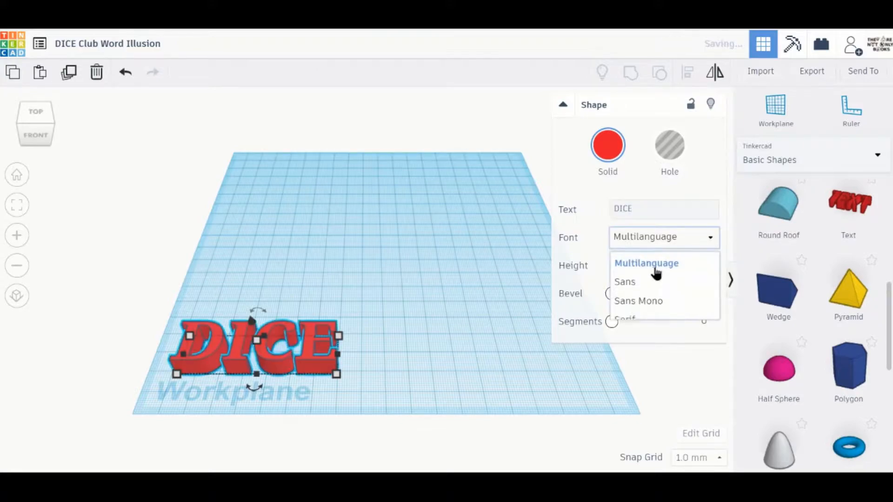
- Set the DICE text's font to Sans and add a second text beside it reading CLUB, also in Sans
click(652, 283)
drag(848, 205, 508, 355)
click(656, 212)
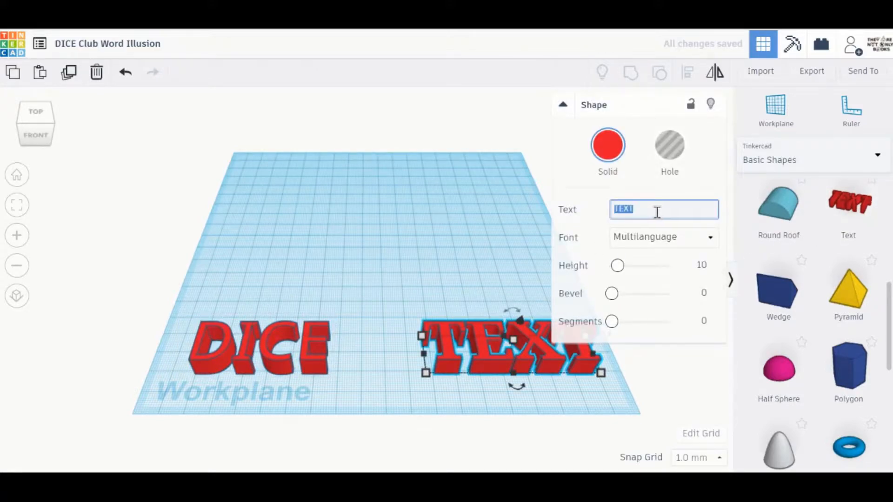
text(CLUB)
click(628, 240)
click(638, 281)
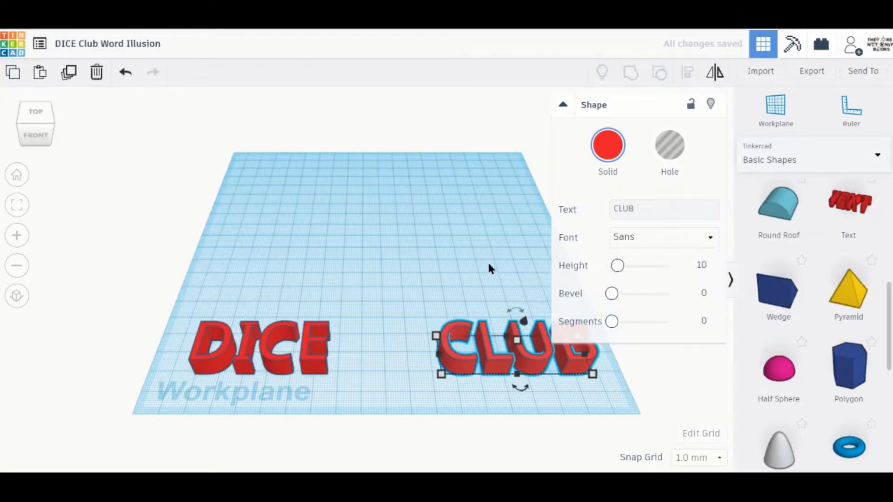
click(470, 257)
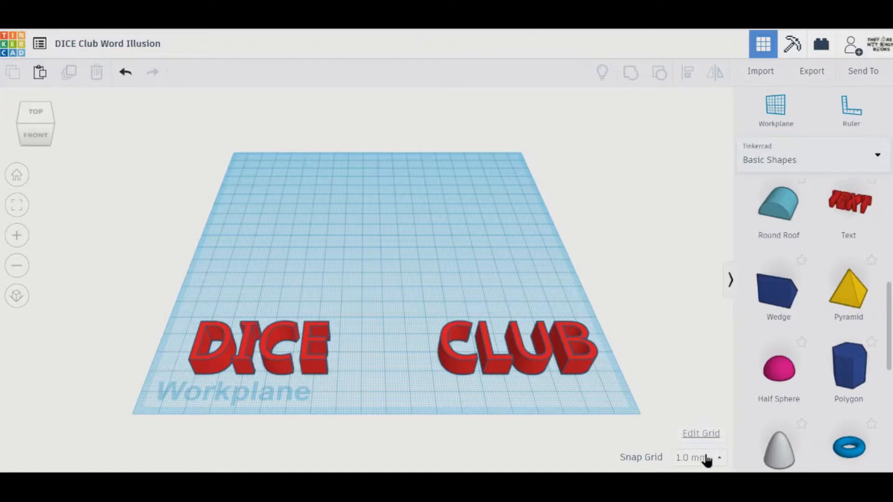
- Resize the DICE text on the workplane to 70 mm wide and 20 mm deep
click(246, 366)
mouse_move(328, 375)
click(251, 425)
text(70)
key(Tab)
text(20)
key(Return)
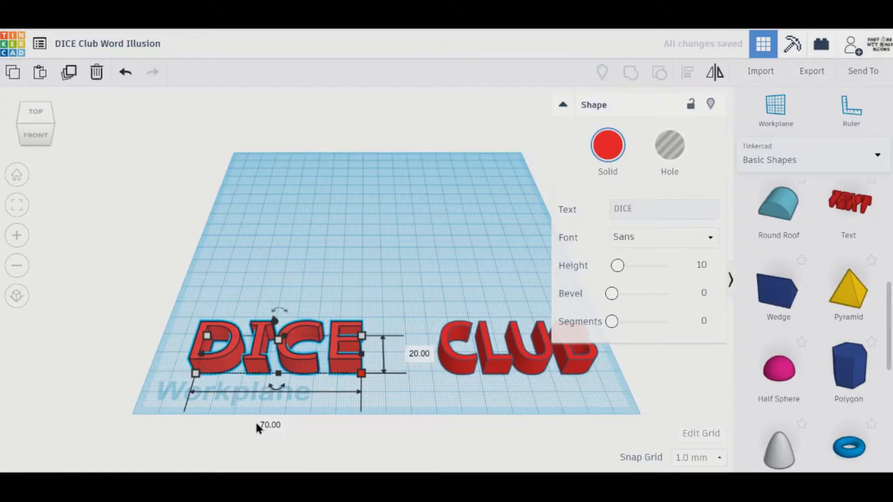
- Resize the CLUB text to match DICE, 70 mm wide and 20 mm deep
click(464, 358)
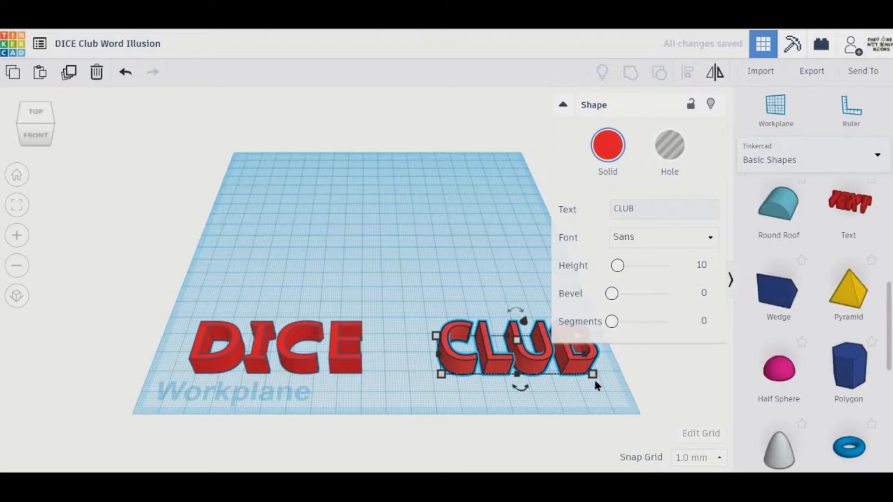
mouse_move(594, 378)
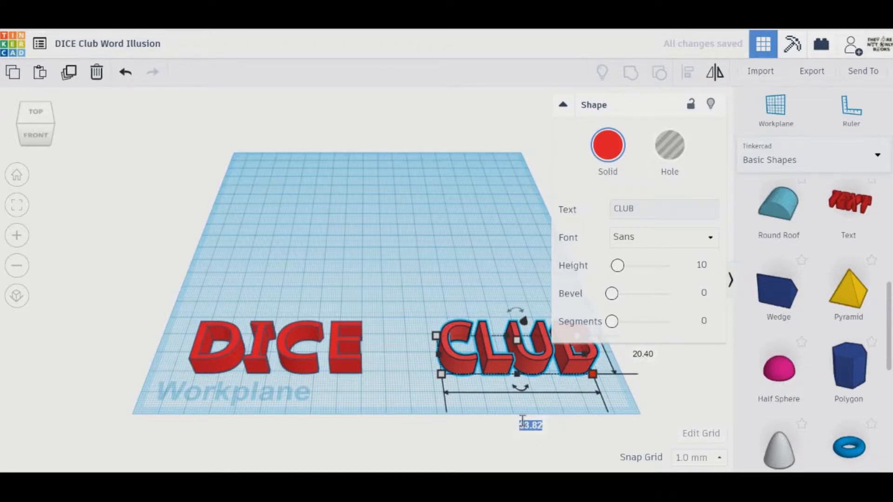
text(70)
click(563, 104)
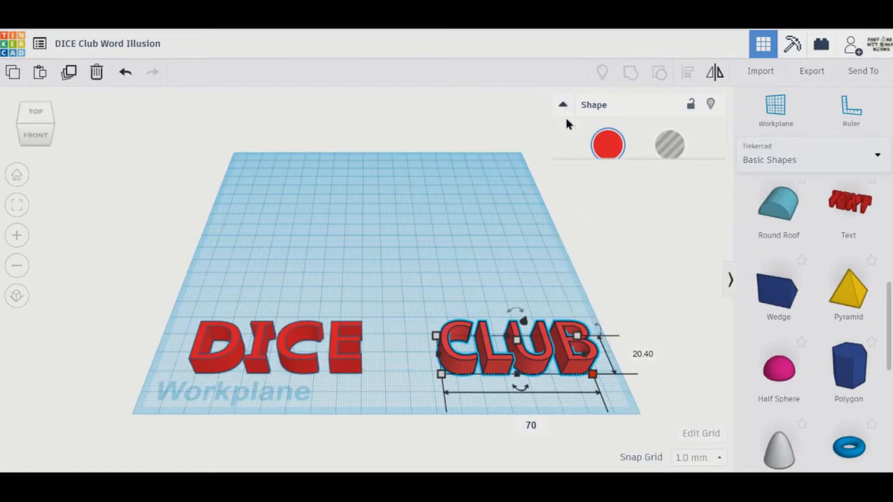
click(643, 354)
text(20)
key(Return)
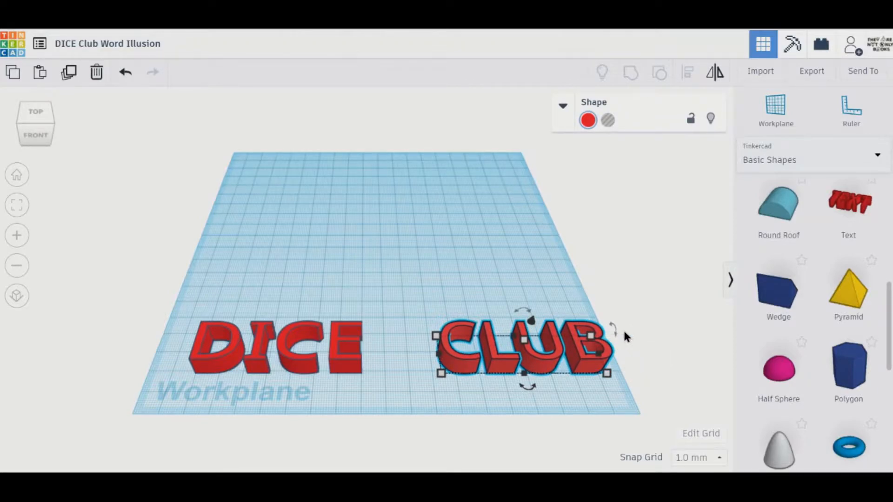
- Rotate the CLUB and DICE texts upright so the letters stand, and rest both on the workplane
right_drag(677, 246, 507, 238)
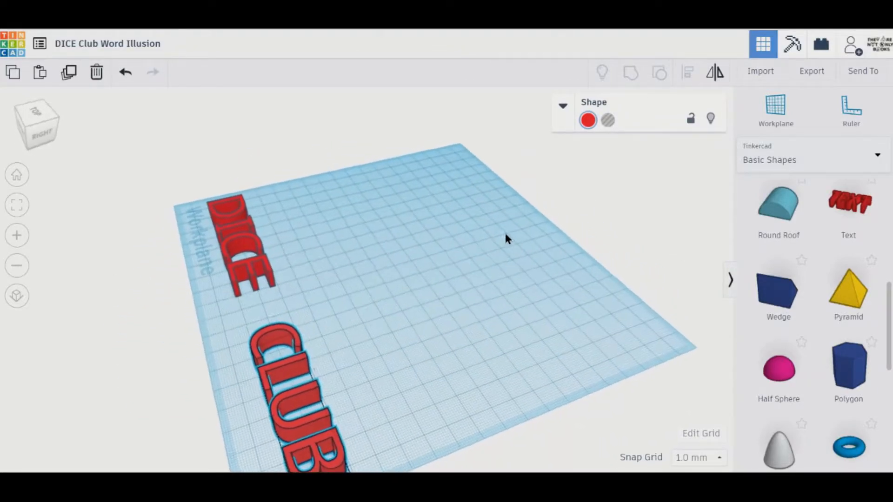
drag(261, 307, 251, 339)
click(236, 274)
drag(229, 190, 220, 214)
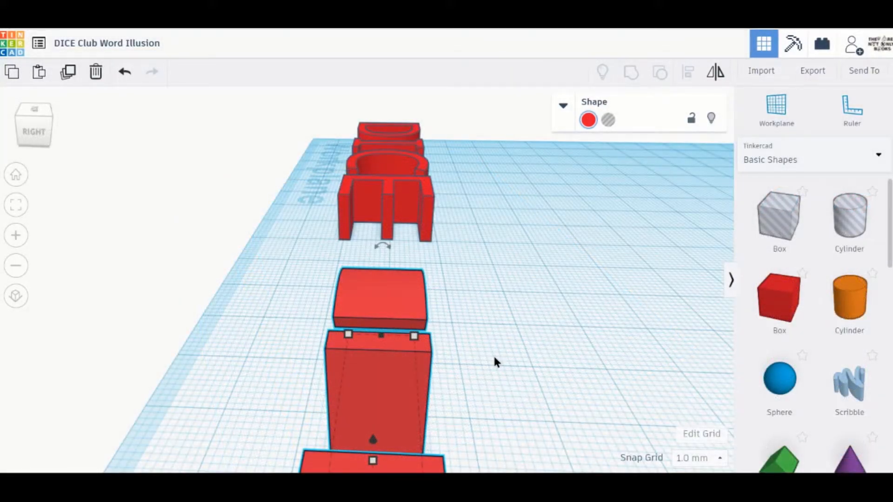
drag(378, 251, 313, 313)
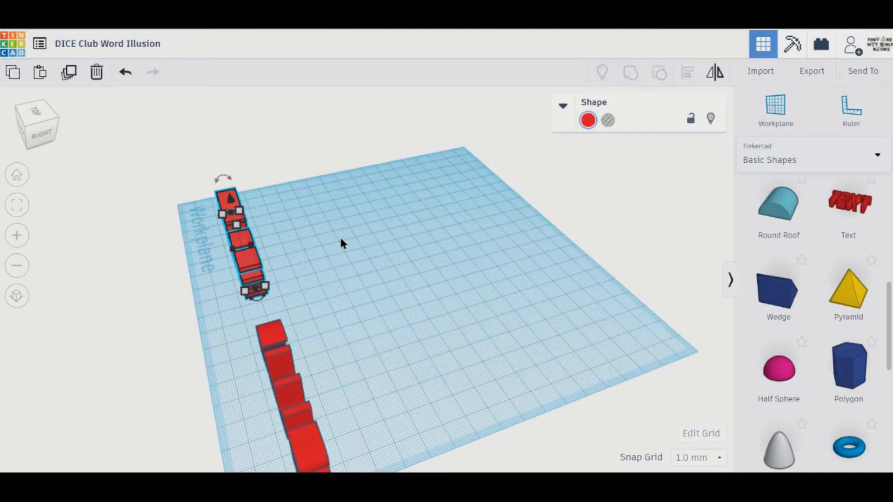
click(270, 336)
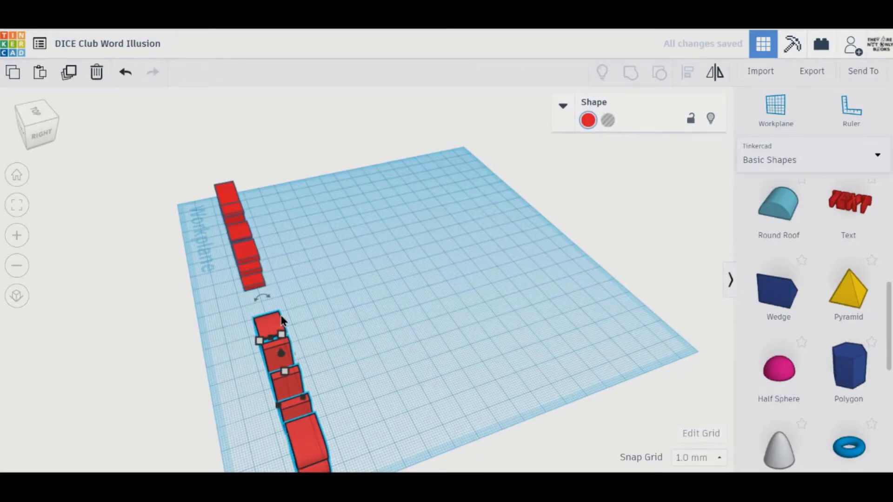
- Extend the upright DICE text's depth to 70 mm
right_drag(366, 281, 280, 275)
click(280, 271)
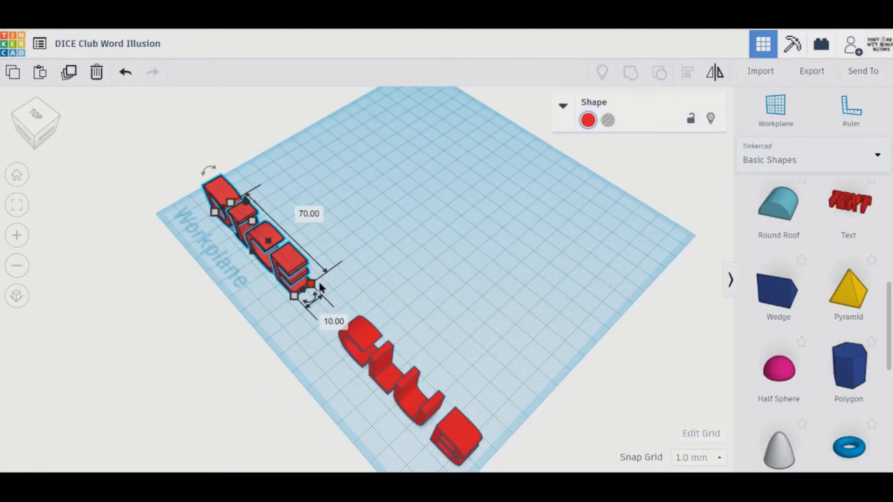
click(337, 321)
text(70)
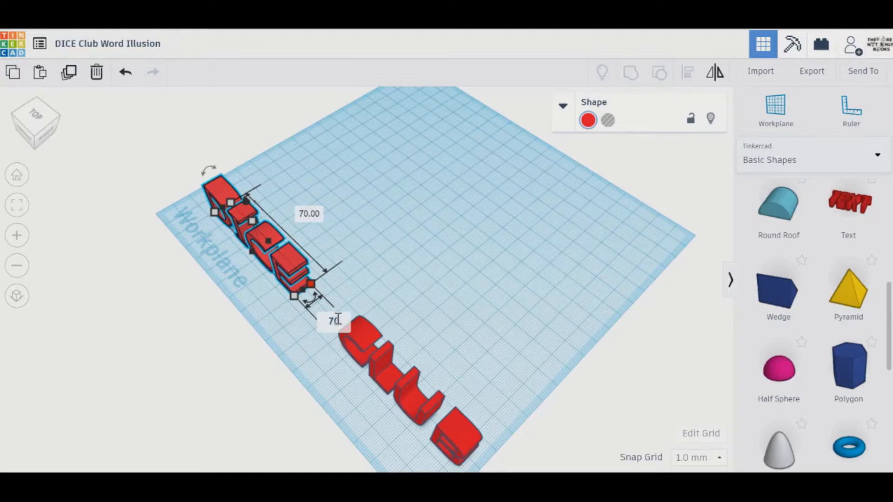
key(Return)
- Extend the upright CLUB text's depth to 70 mm
click(359, 338)
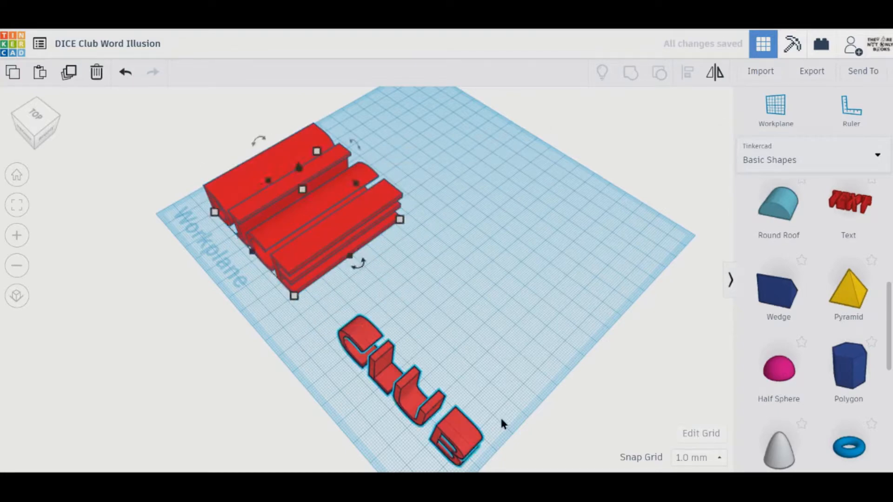
middle_drag(526, 379, 527, 329)
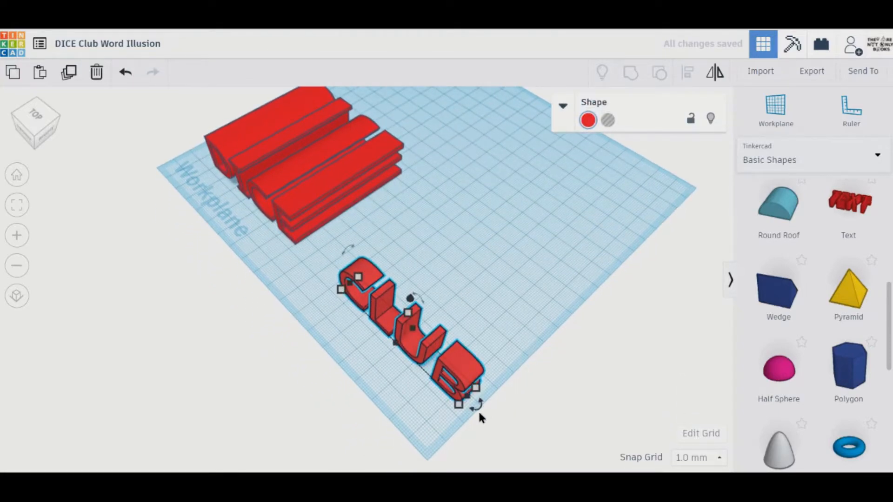
text(70)
key(Return)
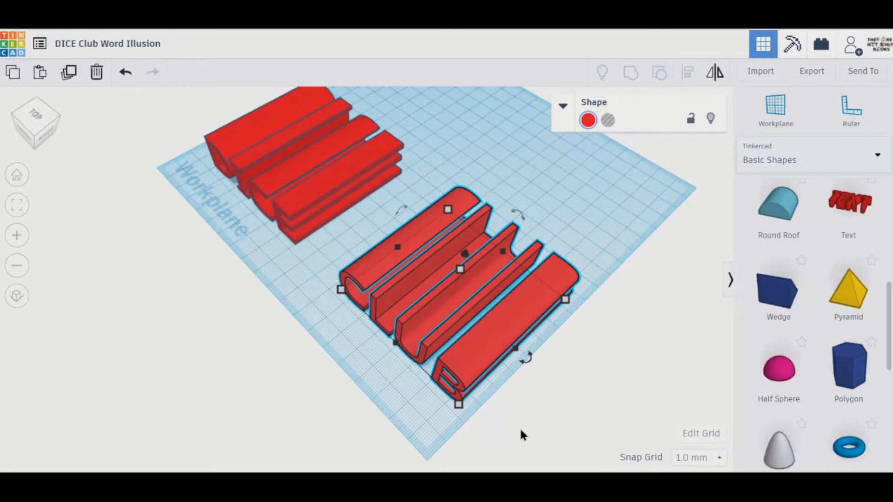
- Turn both the CLUB and DICE texts into holes
click(608, 120)
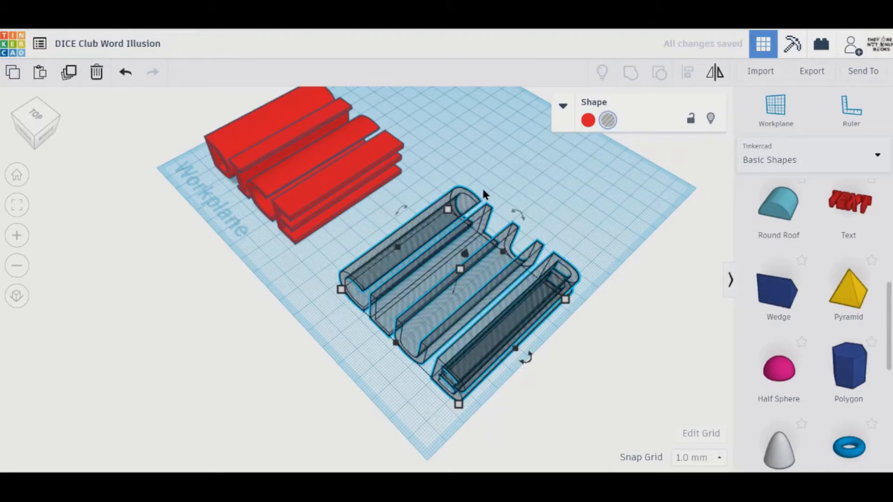
click(310, 188)
click(607, 121)
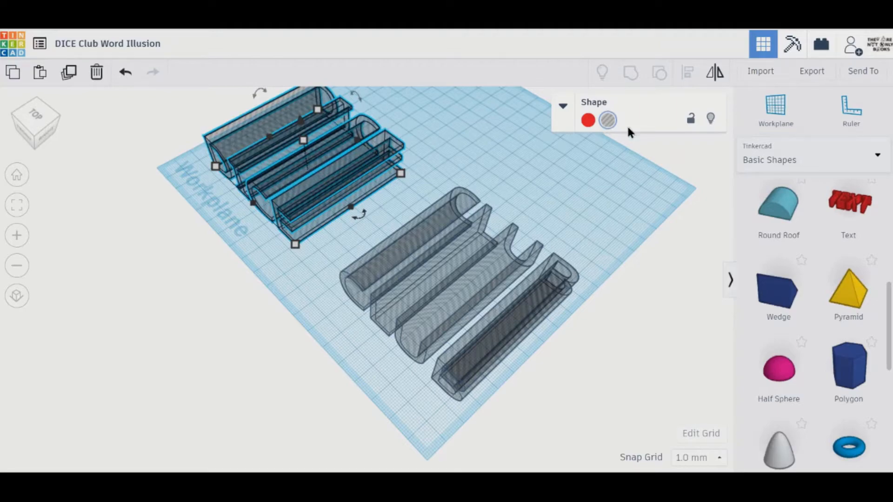
- Add a solid box, size it to 70 by 70 mm and position it behind the DICE text
scroll(586, 181, down, 2)
middle_drag(586, 180, 562, 205)
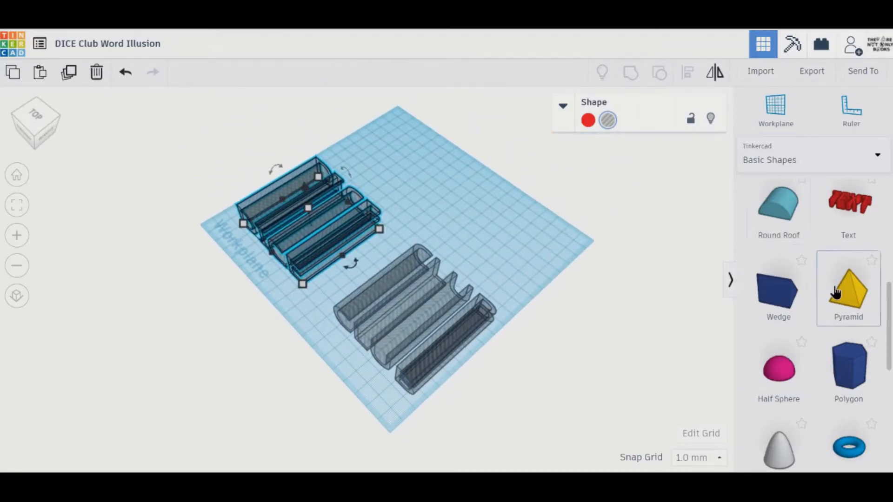
scroll(837, 292, up, 6)
drag(778, 314, 399, 179)
click(447, 204)
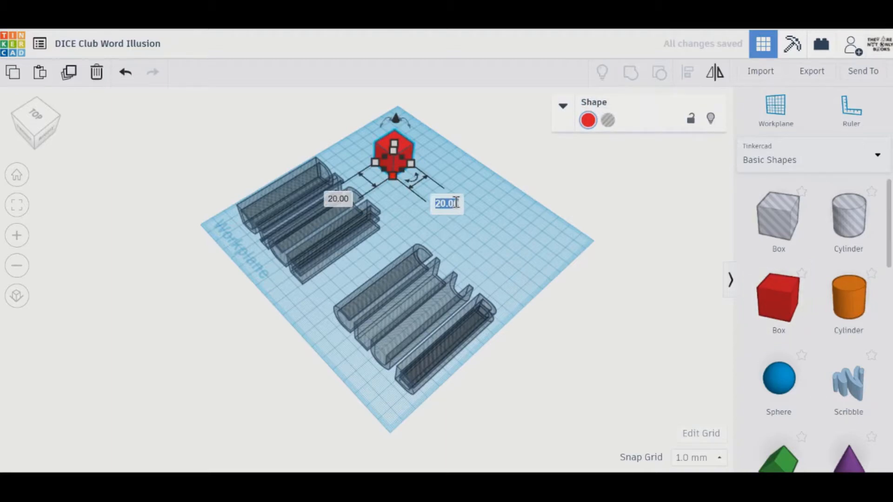
text(70)
key(Tab)
text(70)
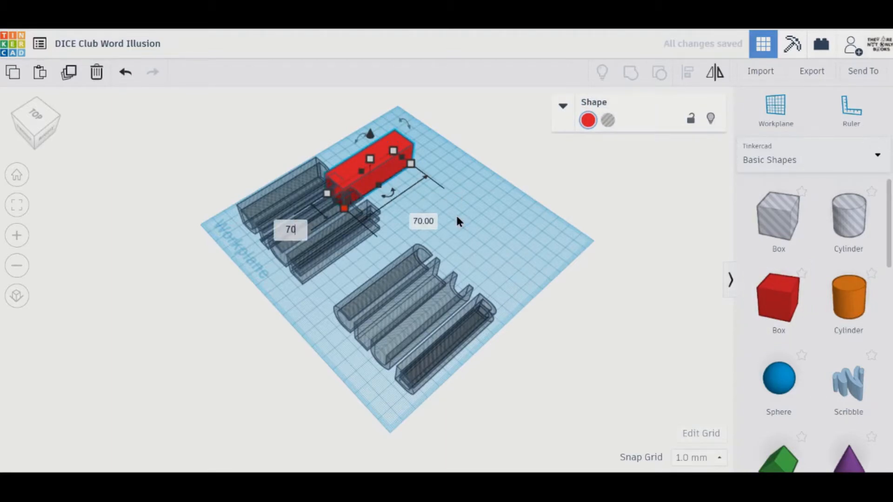
key(Return)
drag(400, 194, 400, 164)
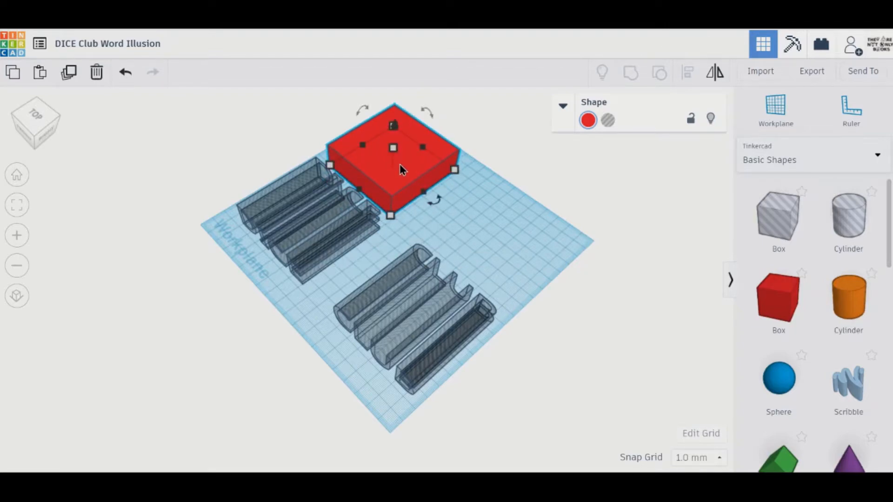
- Duplicate the box twice, placing one copy behind CLUB and the other off the workplane, and colour the latter blue
key(ctrl+d)
drag(400, 170, 527, 242)
click(395, 158)
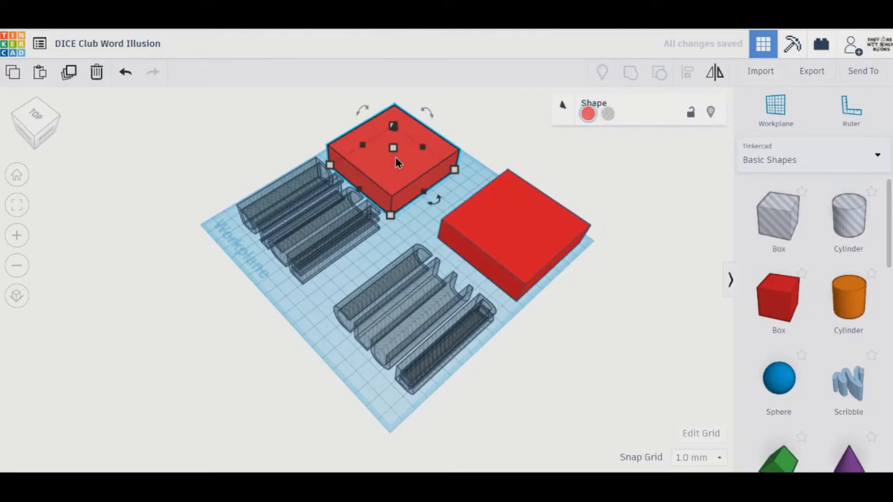
key(ctrl+d)
drag(412, 166, 588, 132)
click(588, 131)
click(699, 192)
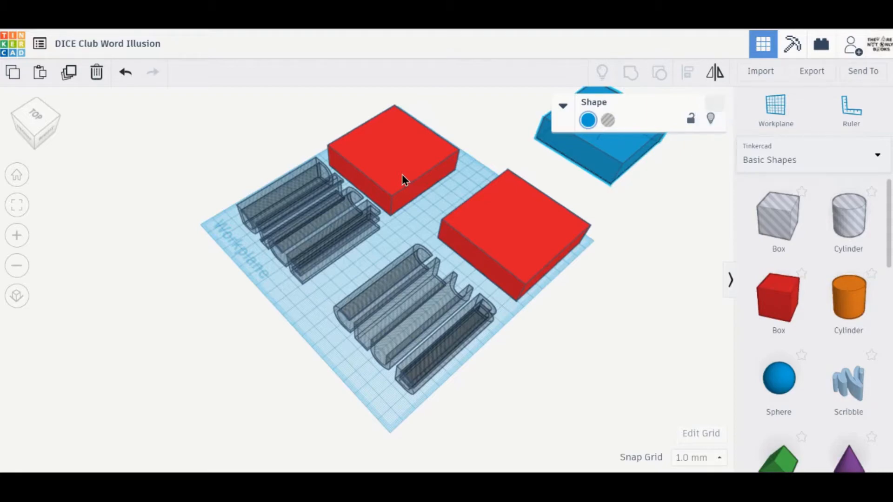
- Align the red box behind DICE with the DICE hole text so that it encloses the letters
click(402, 175)
shift+click(300, 225)
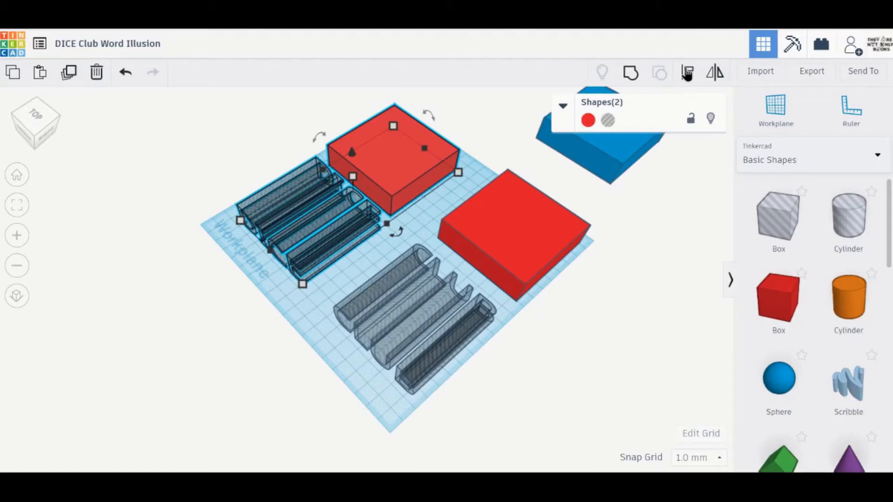
key(l)
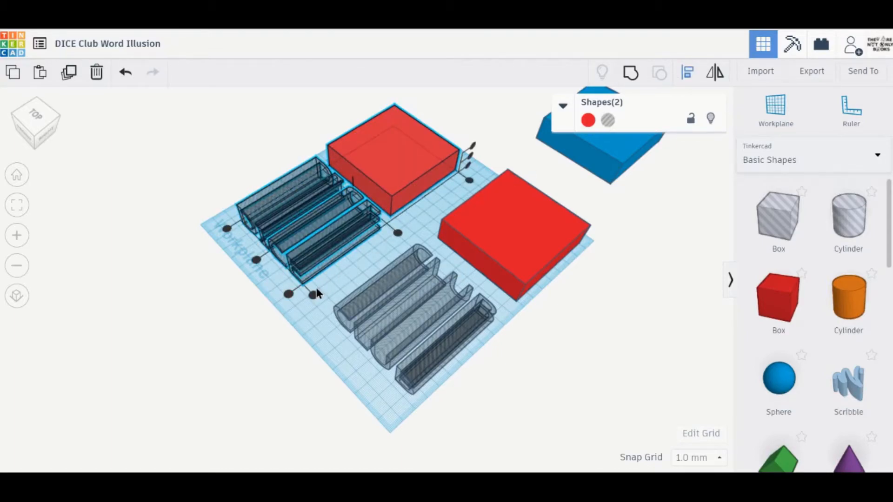
click(288, 294)
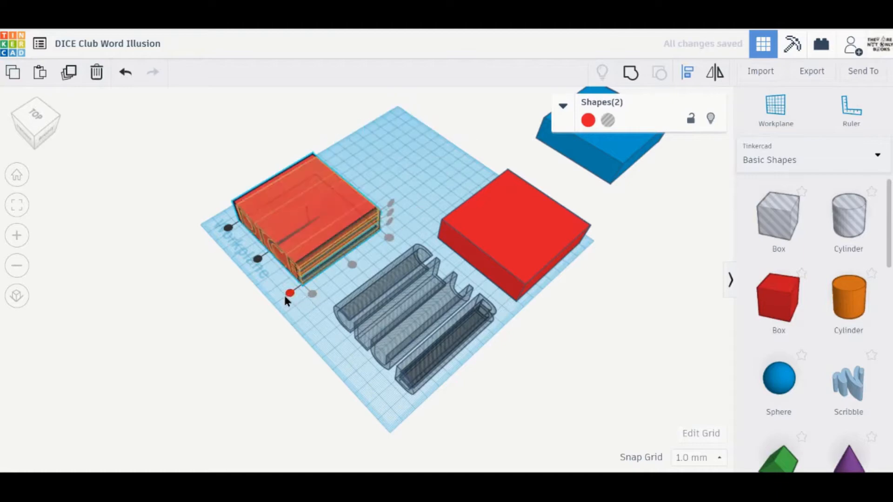
click(259, 260)
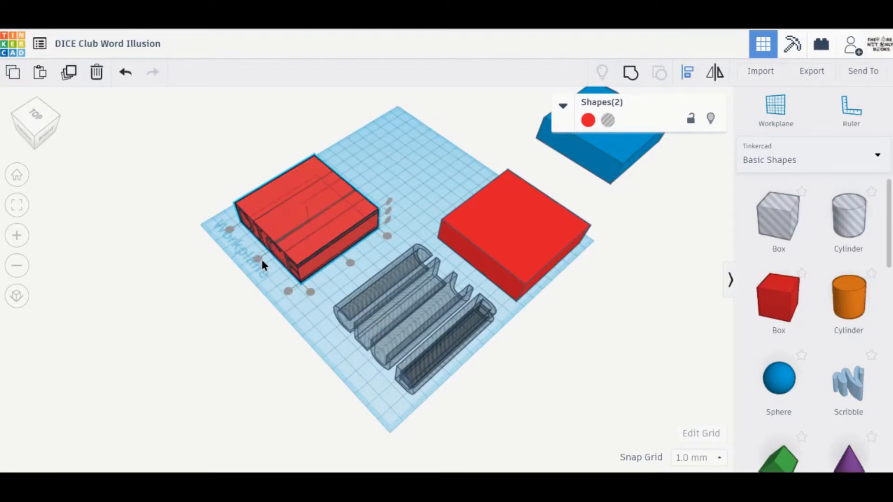
- Align the second red box over the CLUB hole text and group them to cut the letters out
click(489, 239)
click(500, 227)
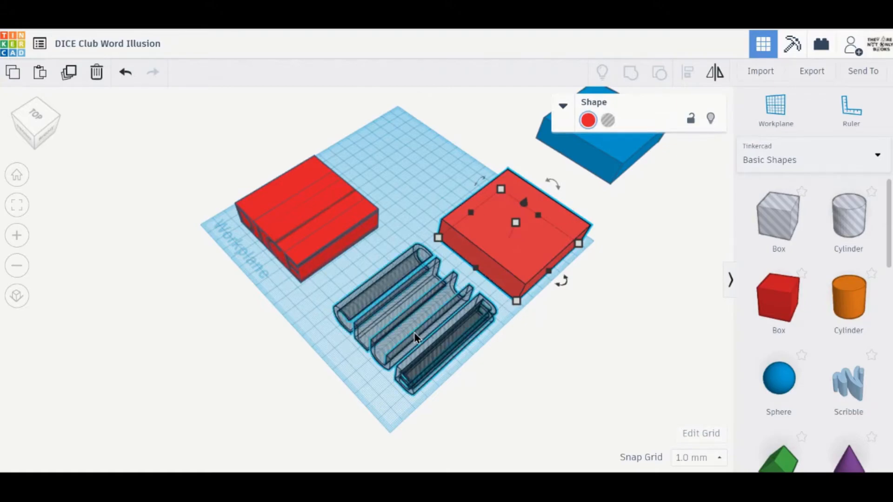
shift+click(414, 332)
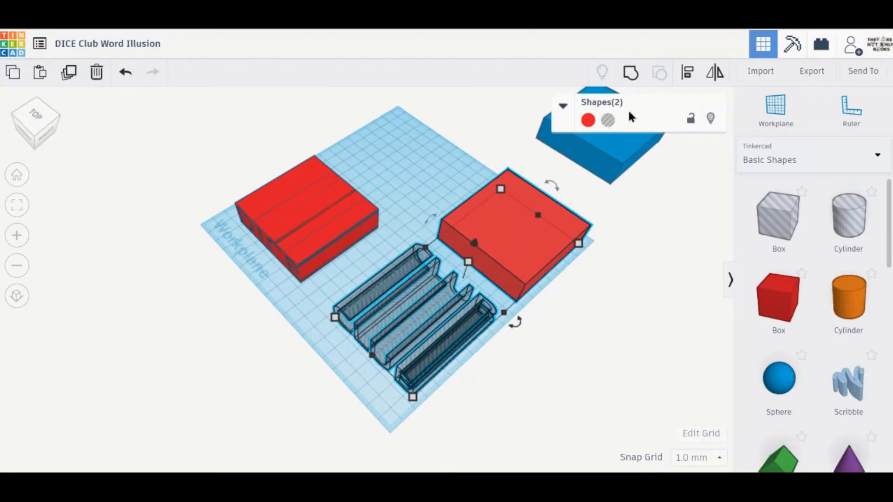
click(692, 79)
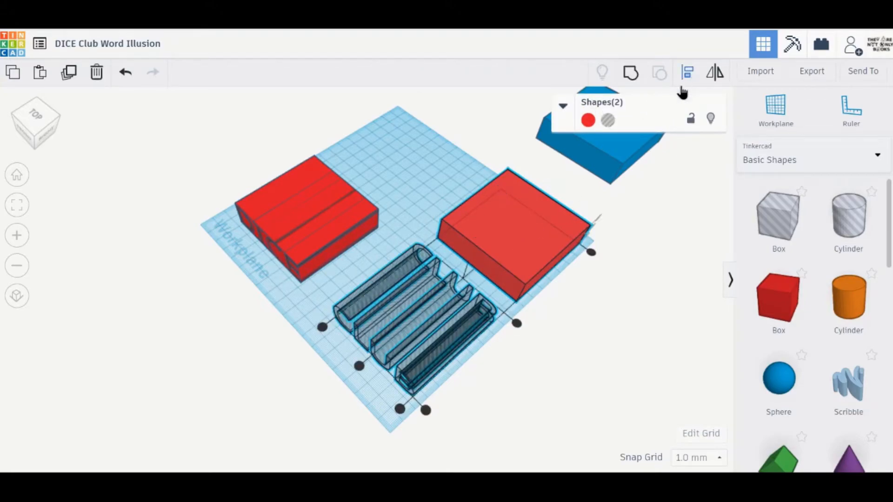
click(358, 366)
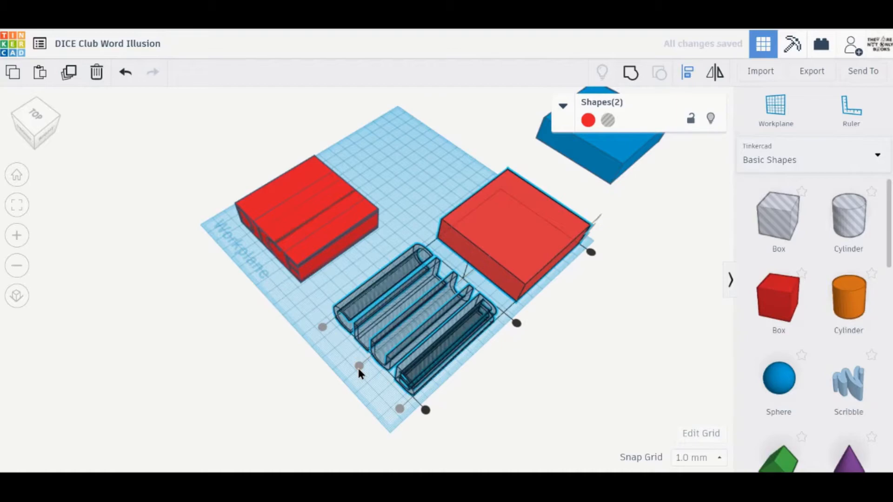
click(424, 410)
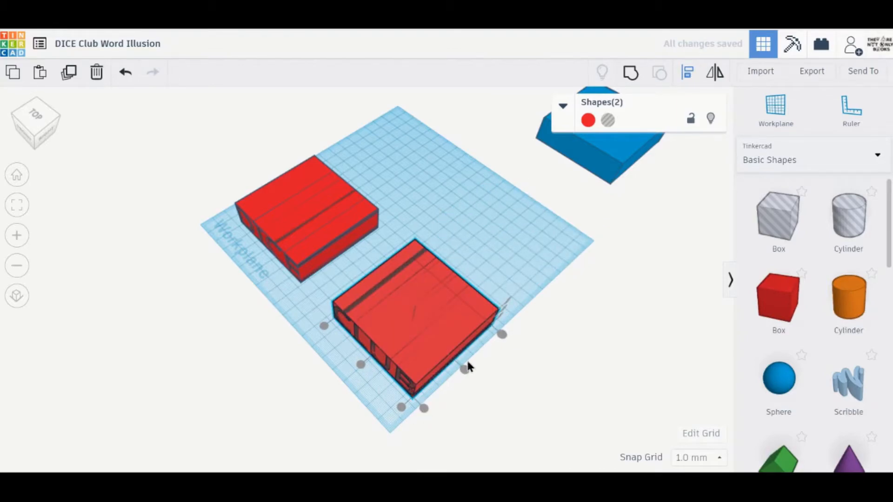
click(634, 71)
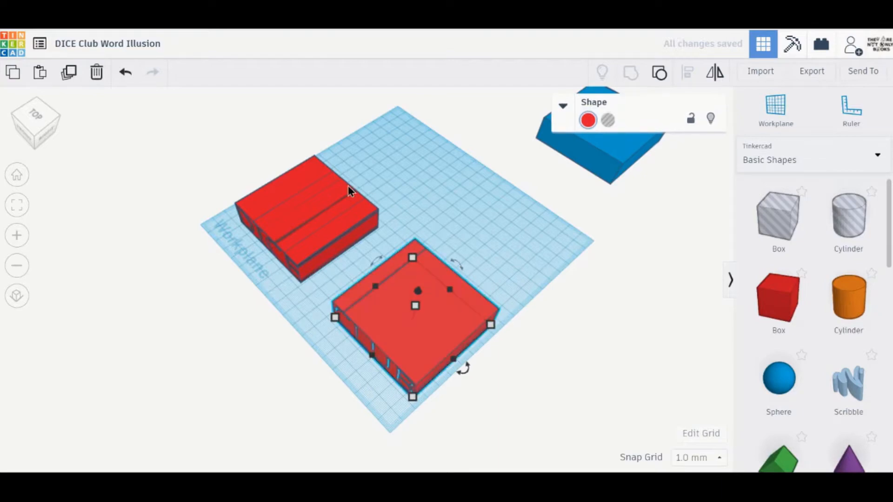
- Group the red box with the DICE hole text to cut the letters out of it
drag(210, 177, 344, 259)
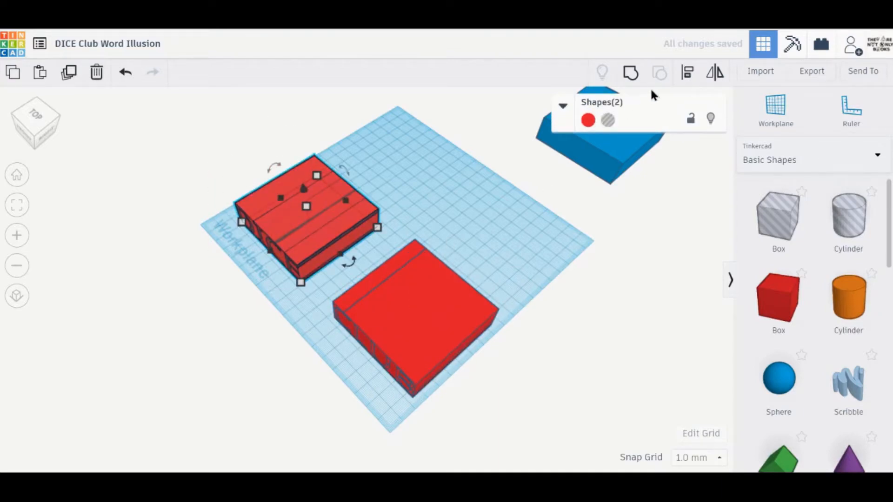
click(633, 80)
right_drag(462, 209, 547, 176)
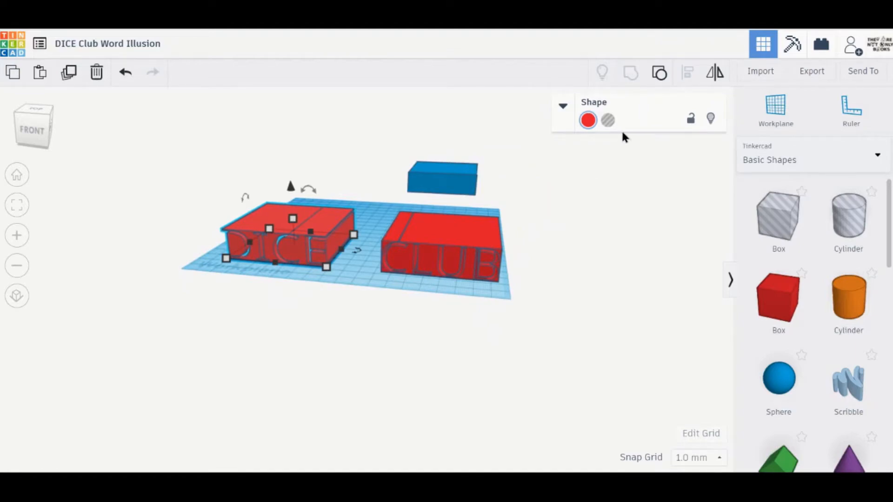
- Turn the DICE and CLUB blocks into holes and rotate the CLUB block a quarter turn on the workplane
click(608, 121)
click(466, 241)
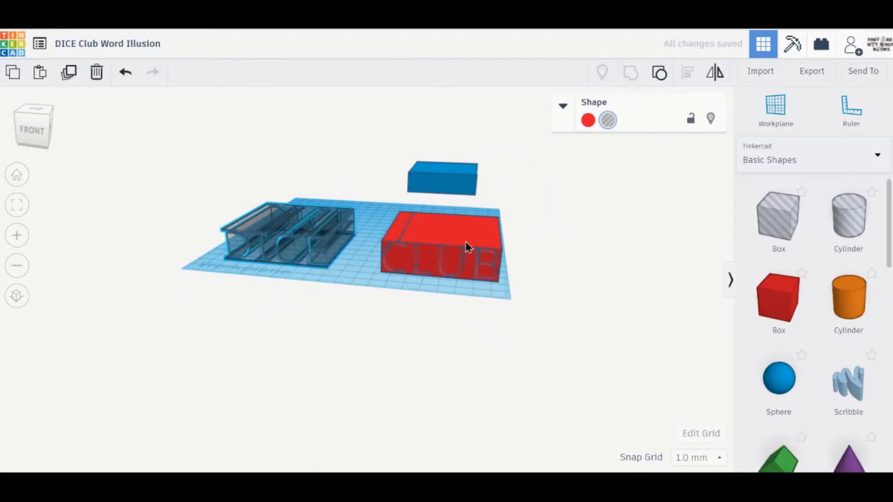
click(610, 121)
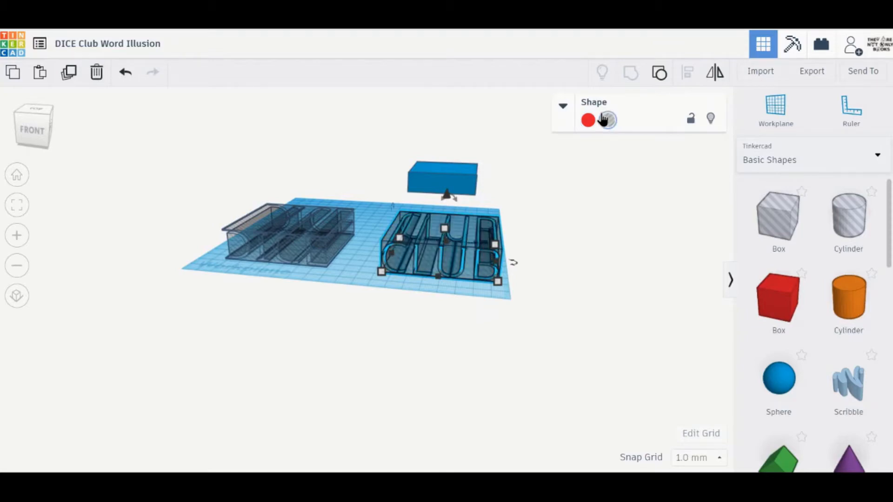
right_drag(590, 218, 506, 334)
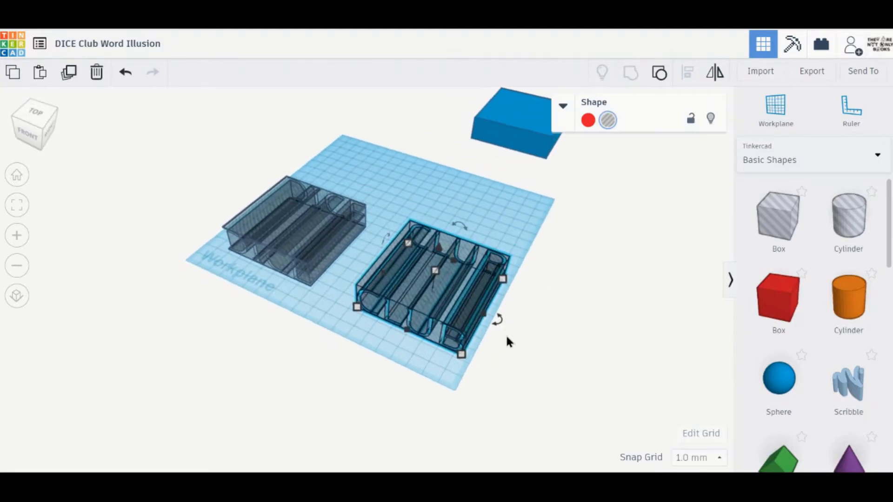
drag(498, 317, 453, 269)
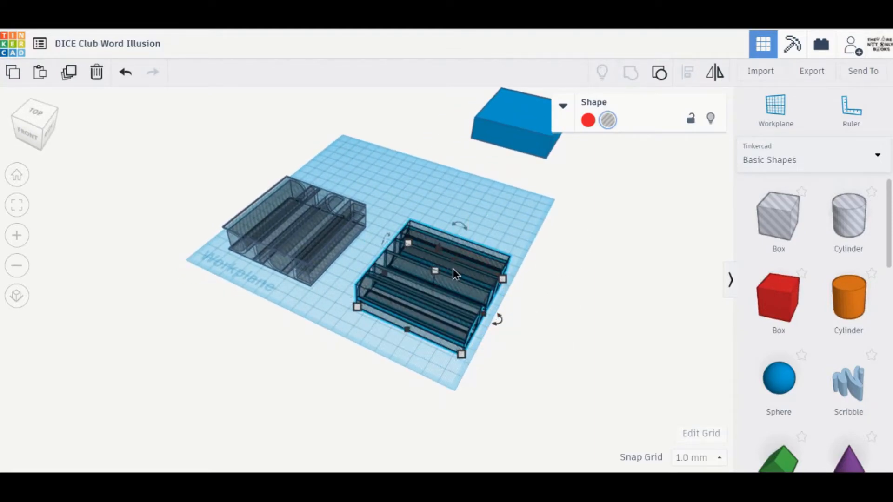
- Centre both hole blocks and the blue box on each other in both horizontal directions and group all three
shift+click(323, 238)
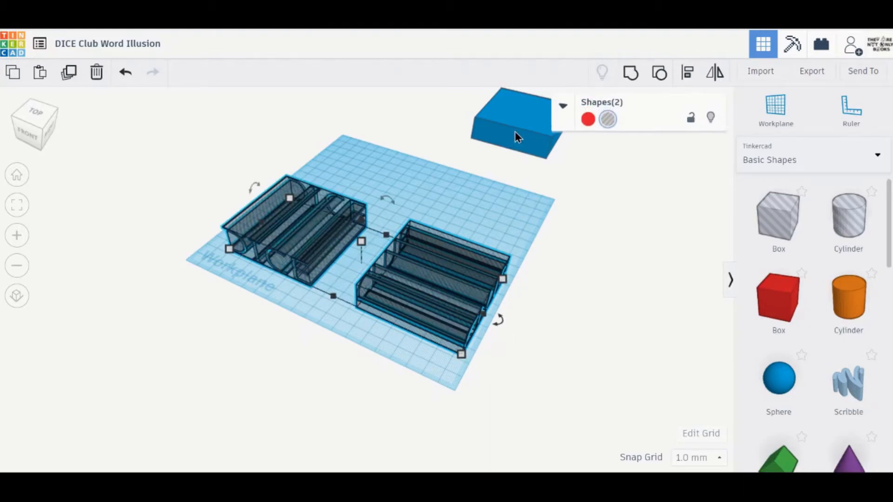
shift+click(516, 127)
click(688, 72)
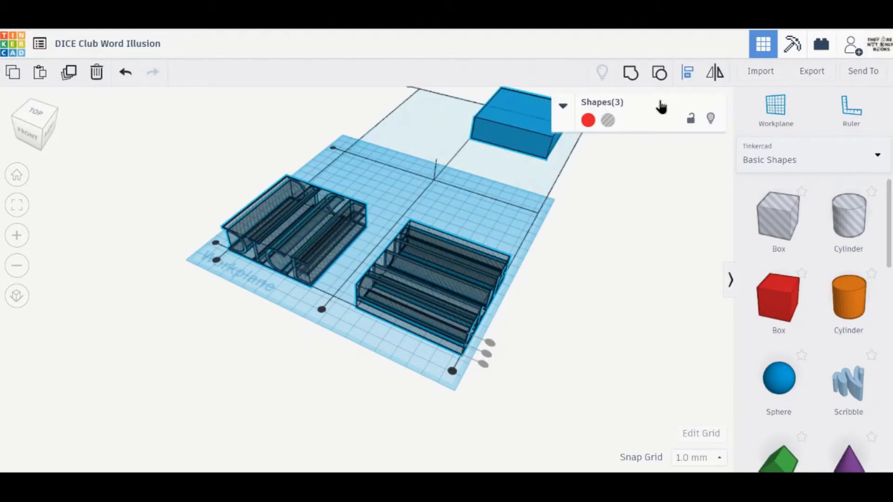
click(322, 310)
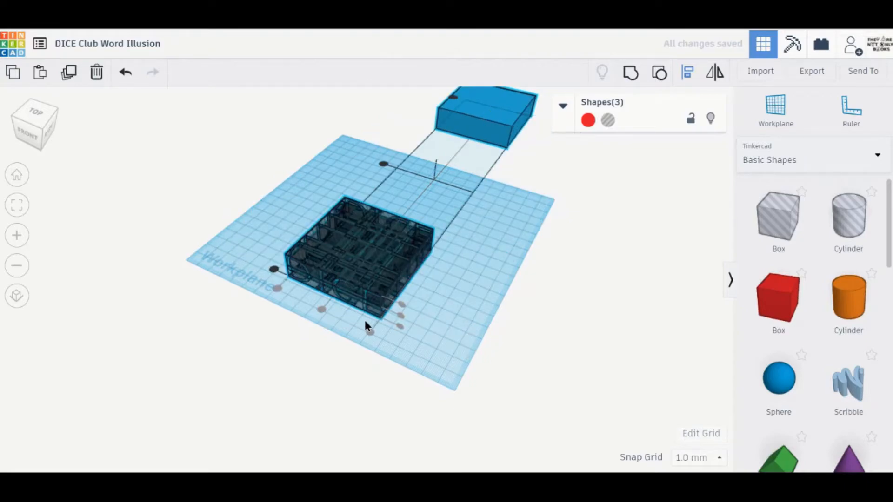
click(274, 270)
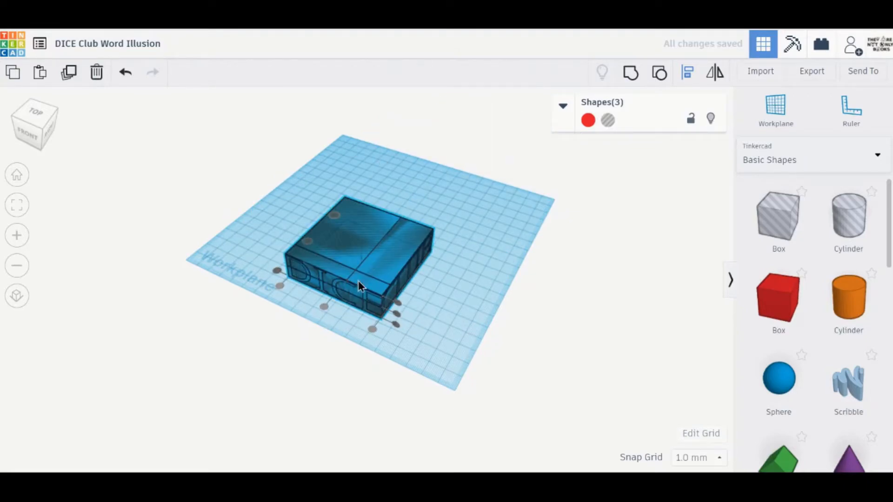
click(633, 81)
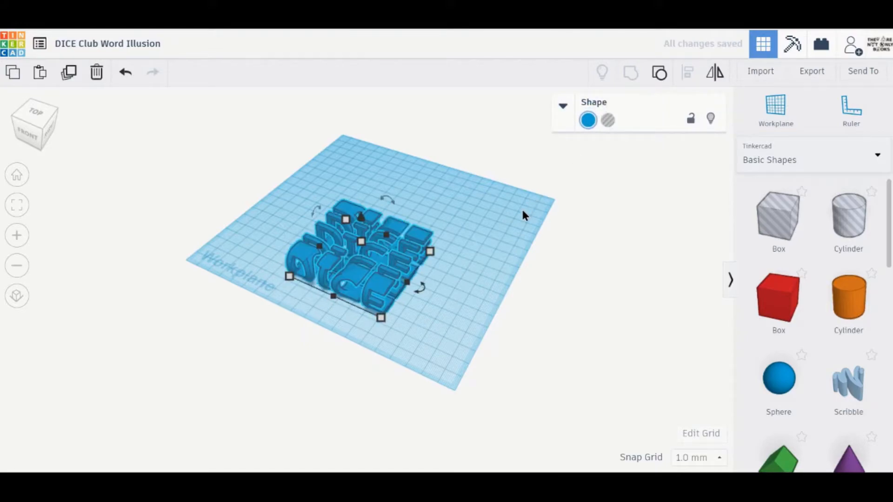
- Inspect the combined letter block from the CLUB side and from above
right_drag(463, 248, 304, 201)
scroll(330, 195, up, 5)
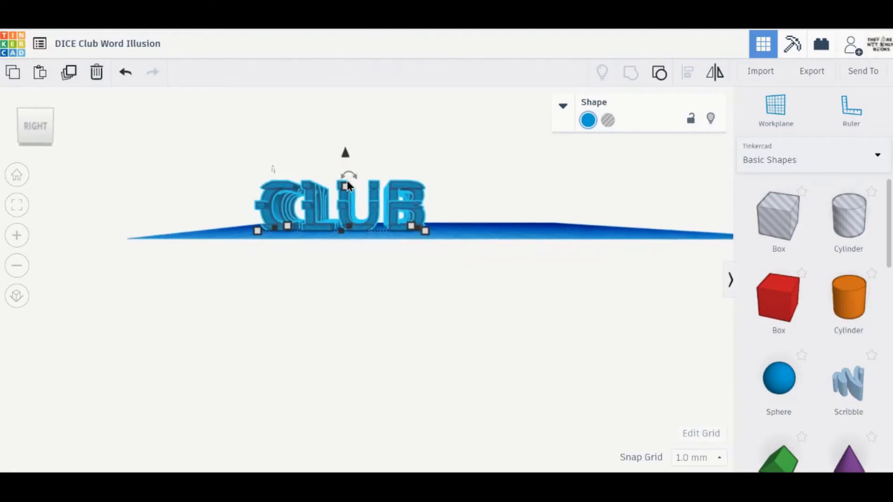
middle_drag(249, 260, 300, 321)
mouse_move(268, 328)
right_down()
mouse_move(504, 325)
mouse_move(267, 331)
right_up()
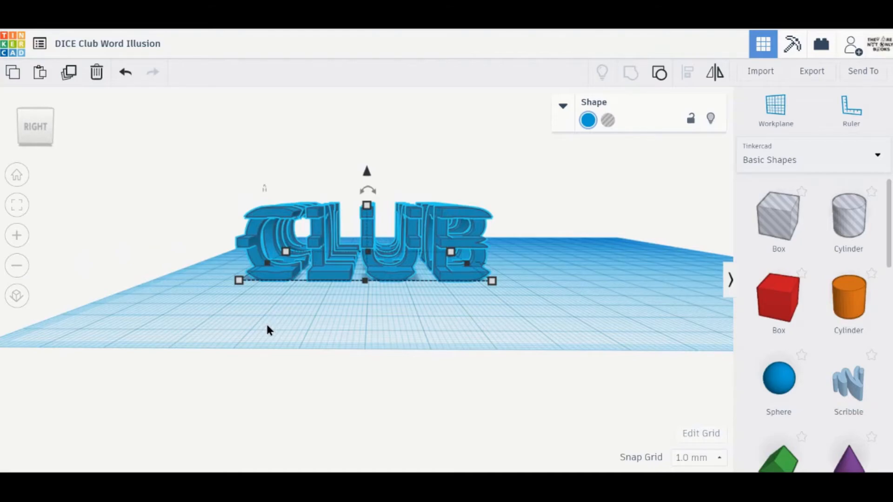
right_drag(267, 326, 518, 434)
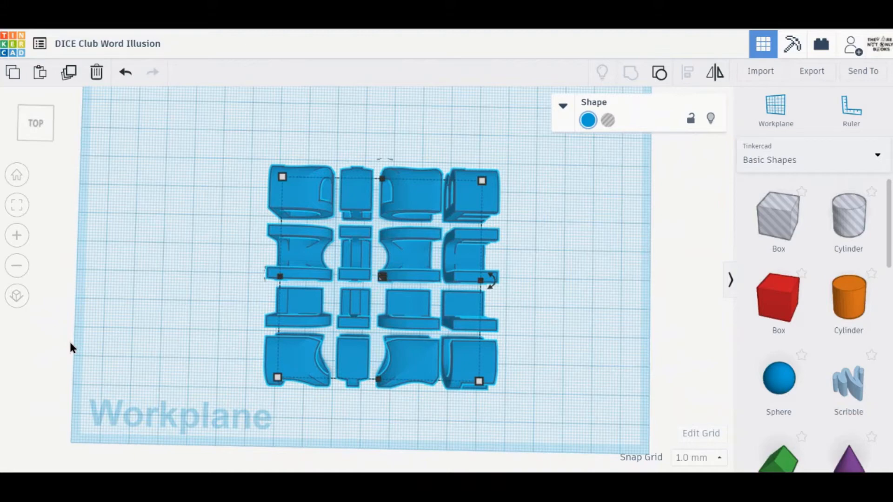
- In an orthographic top view, cut away the four upper-left pieces of the grid with a 35 by 41 mm box hole
click(18, 300)
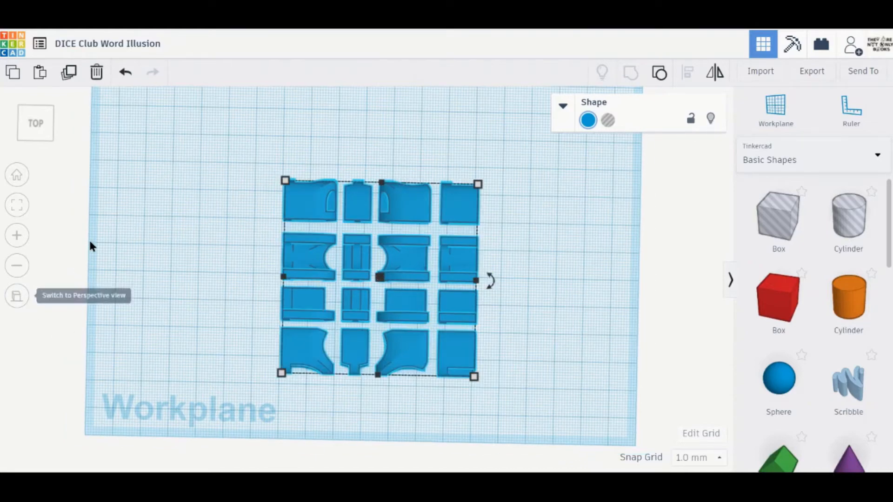
click(35, 130)
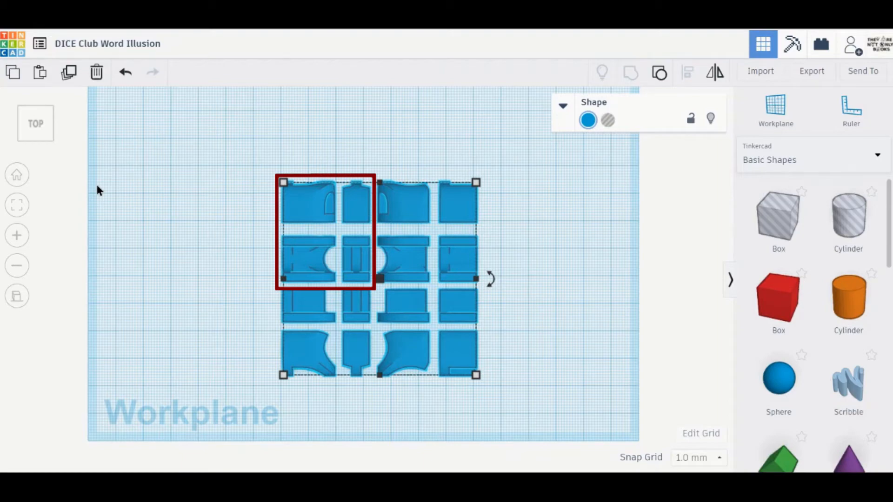
drag(790, 315, 307, 199)
drag(333, 227, 374, 289)
click(606, 122)
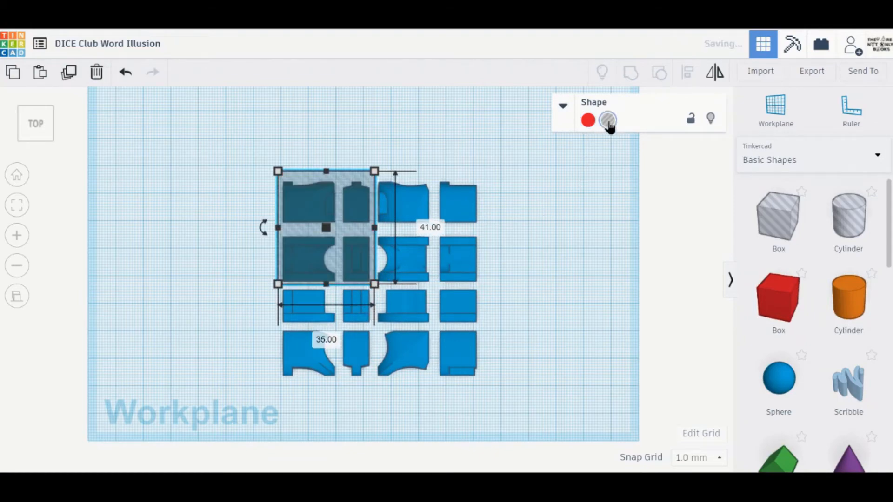
shift+click(443, 205)
click(630, 72)
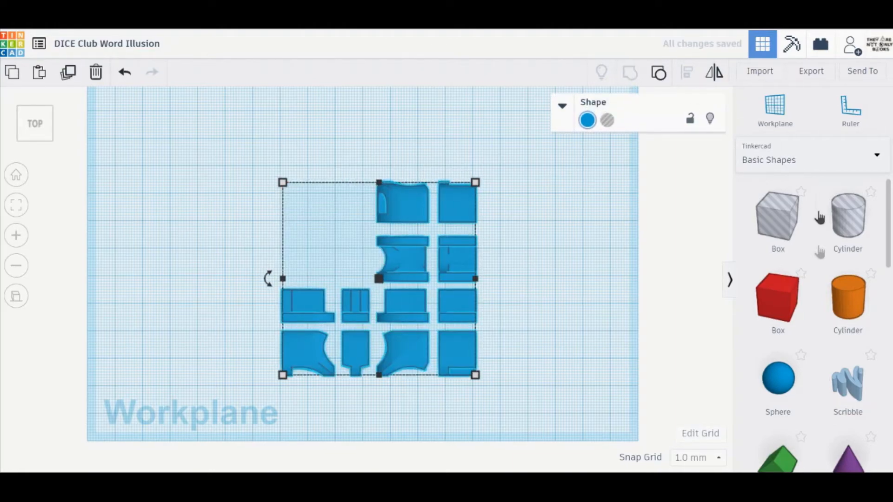
- Cut away the first piece in the third row of the grid by grouping it with a box hole
drag(790, 304, 308, 300)
click(608, 121)
shift+click(458, 273)
click(631, 73)
- Cut away the four lower-right pieces of the grid with an enlarged box hole
drag(783, 304, 406, 318)
drag(434, 342, 481, 387)
click(607, 121)
shift+click(467, 212)
click(635, 74)
- Cut away the second piece in the bottom row with a box hole
drag(781, 303, 378, 364)
key(h)
shift+click(462, 262)
click(630, 73)
- Cut away the last piece in the second row with a box hole
drag(462, 261, 462, 261)
click(607, 120)
shift+click(458, 209)
click(630, 72)
- Cut away the third piece in the top row with a box hole
drag(778, 300, 402, 199)
click(607, 120)
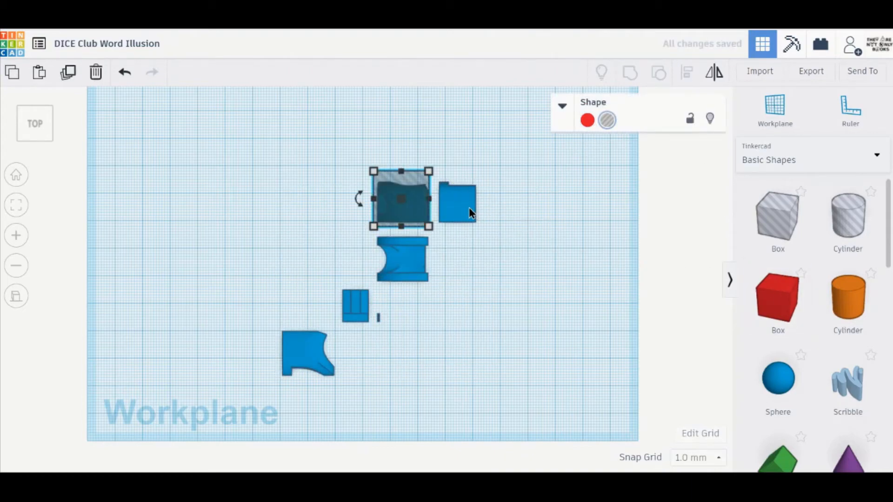
shift+click(469, 207)
click(630, 77)
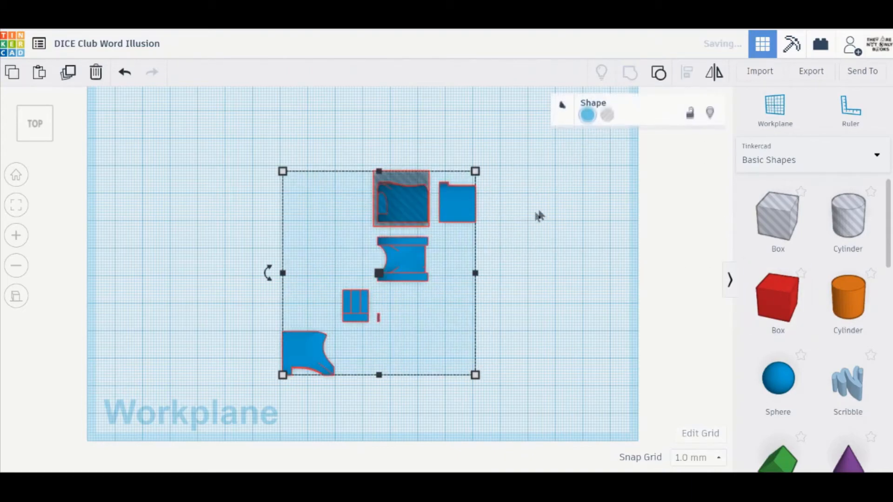
click(524, 214)
- Remove the leftover sliver beside the I by grouping a box hole over it with the letters
right_drag(525, 214, 578, 378)
scroll(391, 292, up, 4)
drag(789, 304, 460, 334)
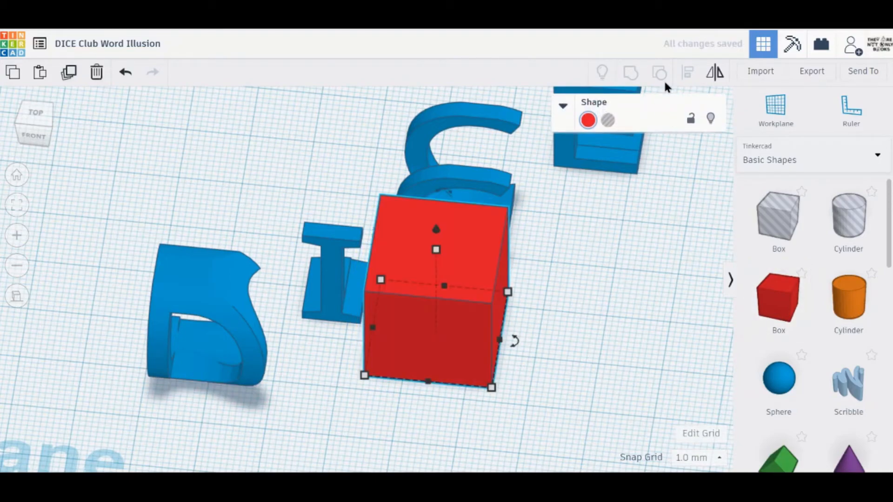
click(608, 120)
shift+click(487, 185)
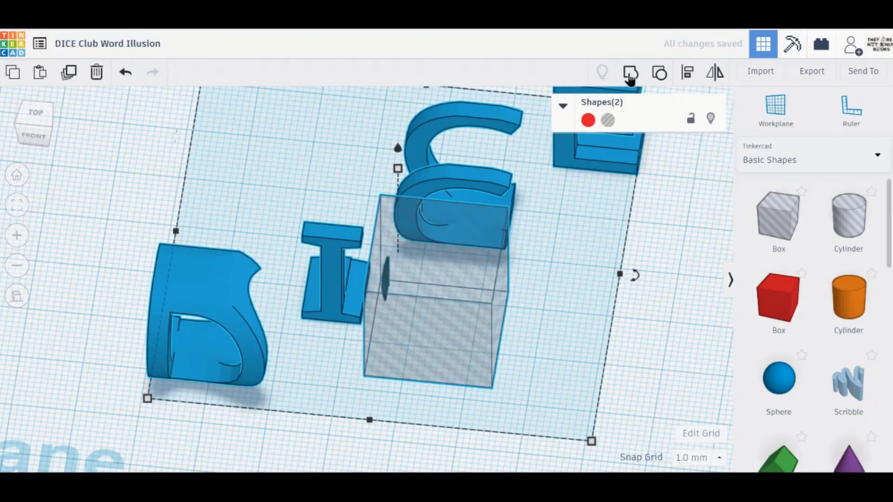
click(630, 72)
- Raise the four remaining letters 5 mm above the workplane
right_drag(708, 279, 573, 279)
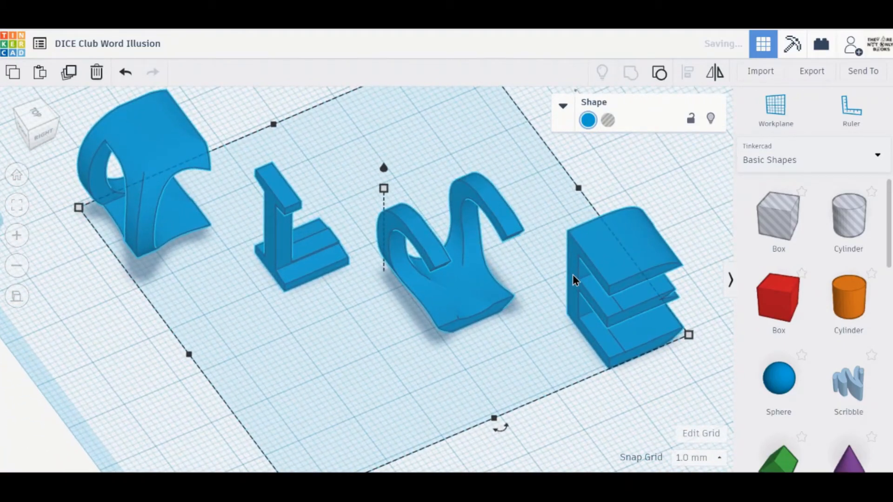
scroll(285, 350, down, 5)
right_drag(207, 341, 299, 299)
drag(382, 168, 377, 155)
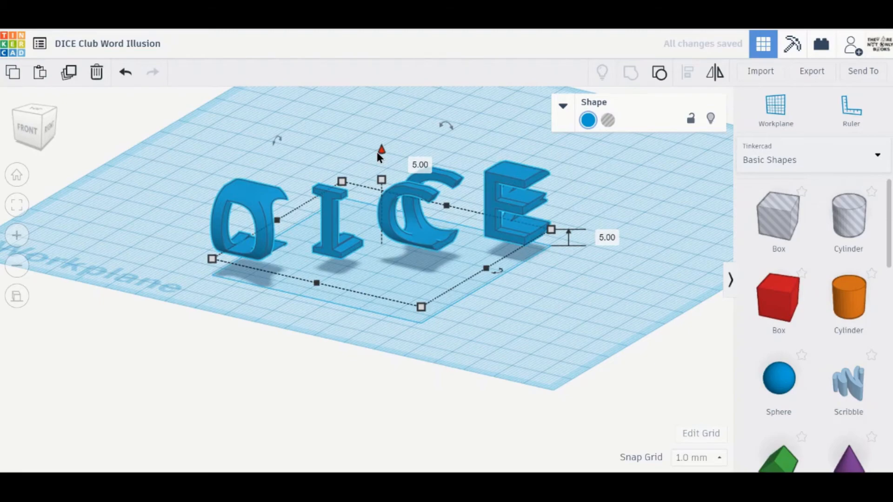
- Add a solid box in front of the letters and size it to 70 by 70 mm with a height of 5 mm
drag(779, 294, 509, 337)
drag(514, 268, 513, 288)
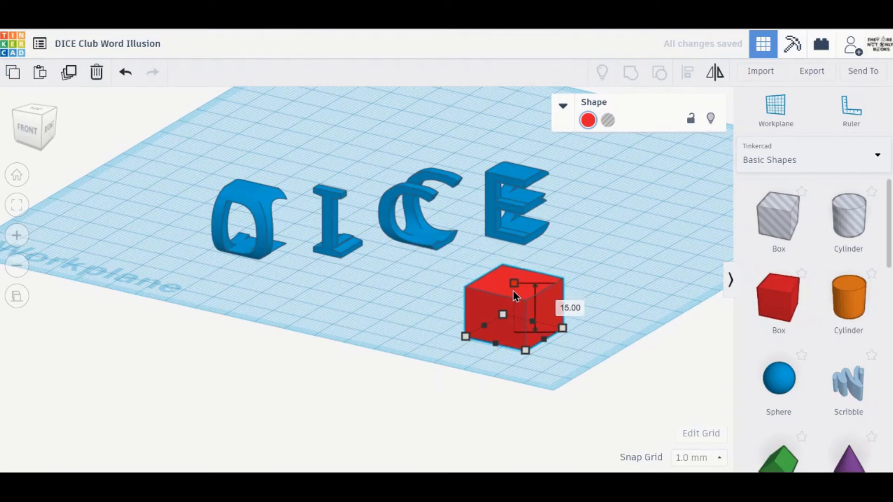
click(575, 312)
text(5)
key(Return)
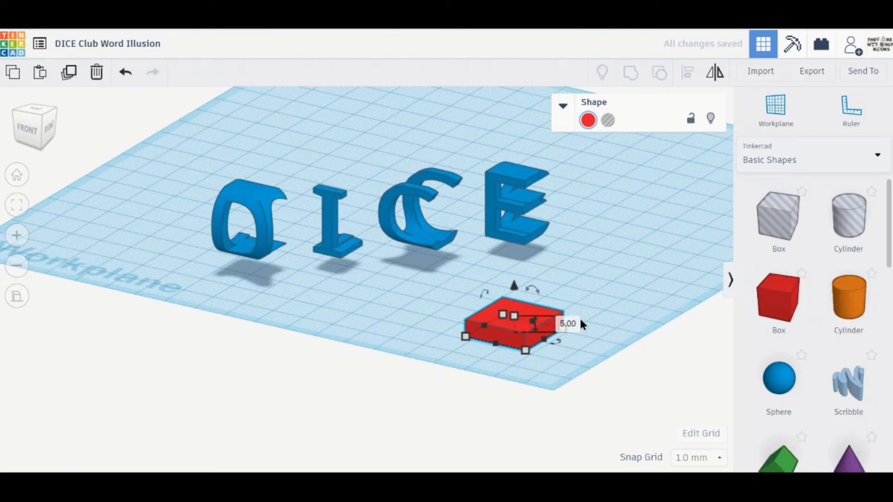
text(70)
key(Return)
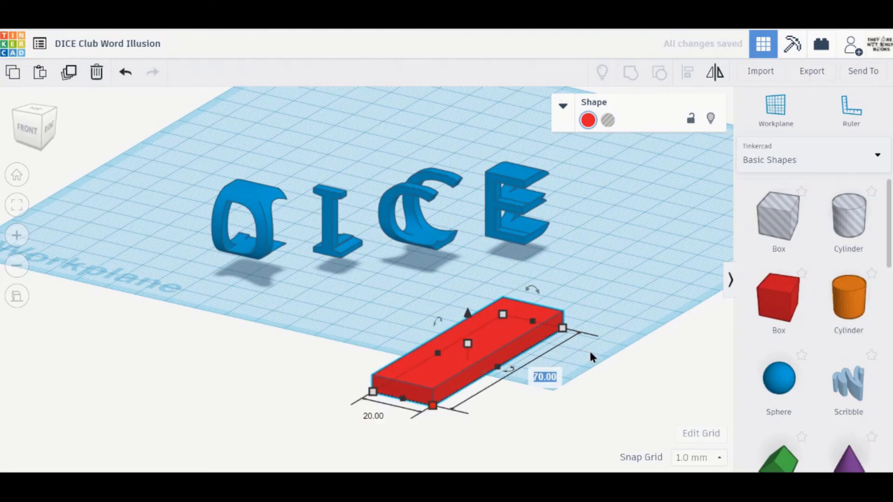
key(Tab)
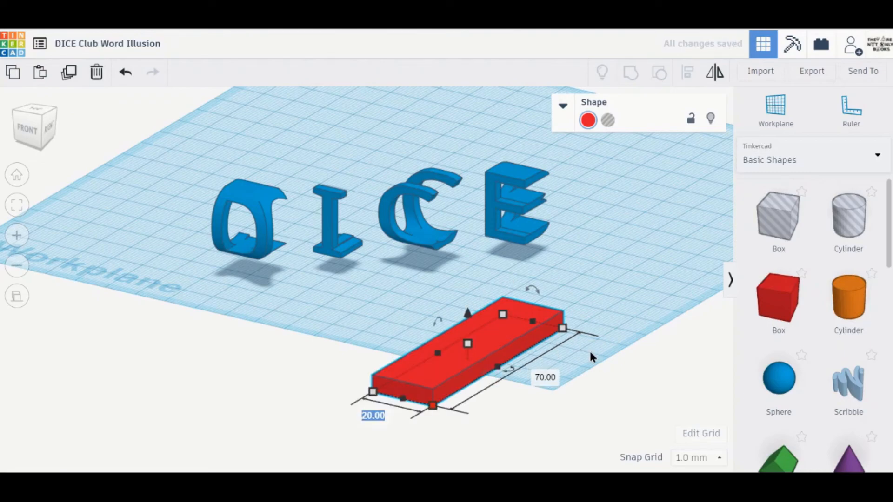
text(70)
key(Return)
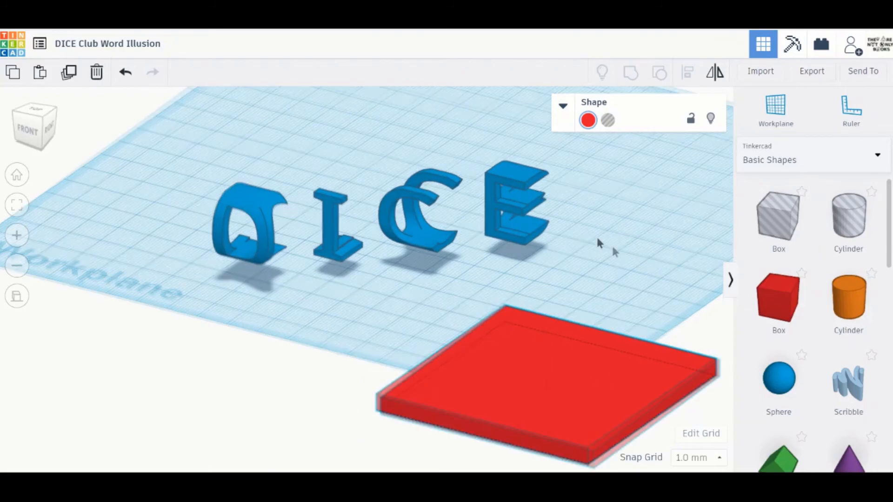
- Align the red base plate and the letters so they are centred on each other in both horizontal directions
right_drag(597, 239, 651, 298)
shift+click(484, 149)
click(687, 73)
scroll(421, 442, down, 3)
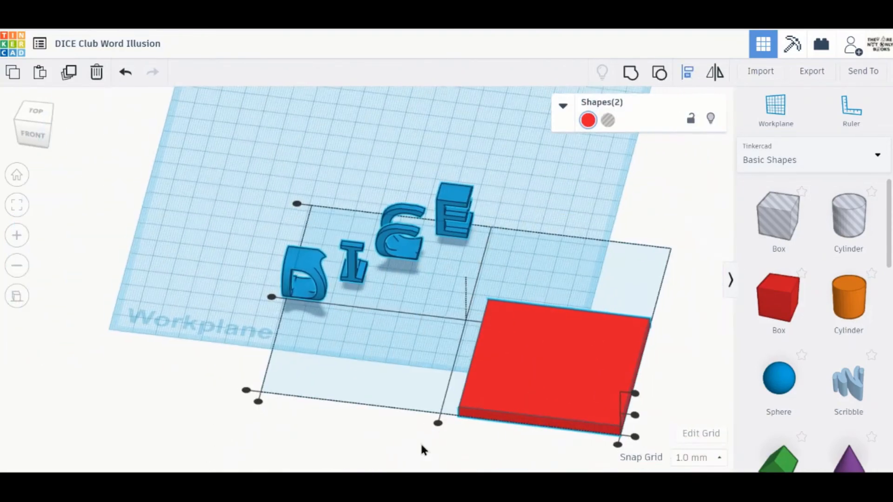
click(438, 422)
click(370, 308)
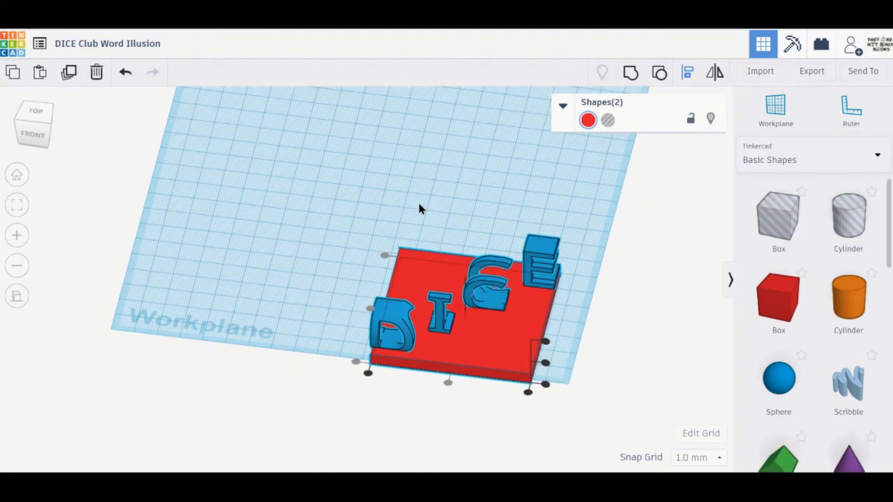
click(441, 195)
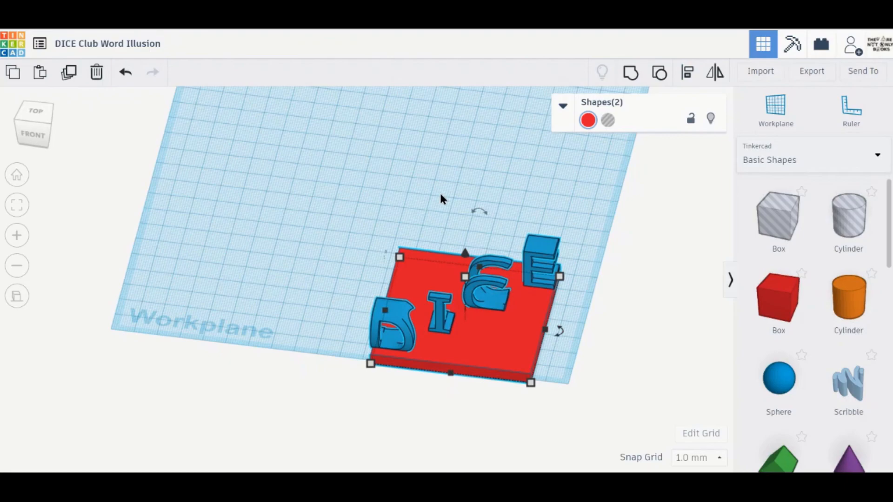
- Move the letters and base together about 44 mm left and 74 mm back towards the middle of the workplane
drag(498, 310, 435, 242)
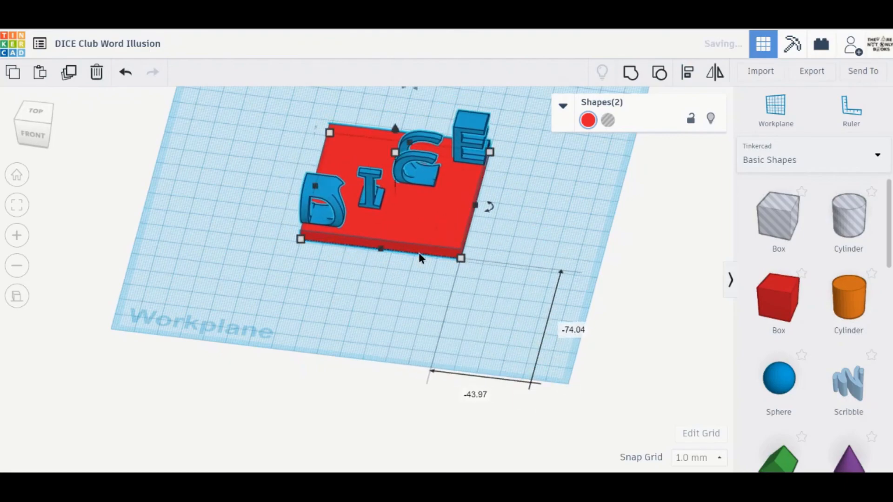
click(393, 288)
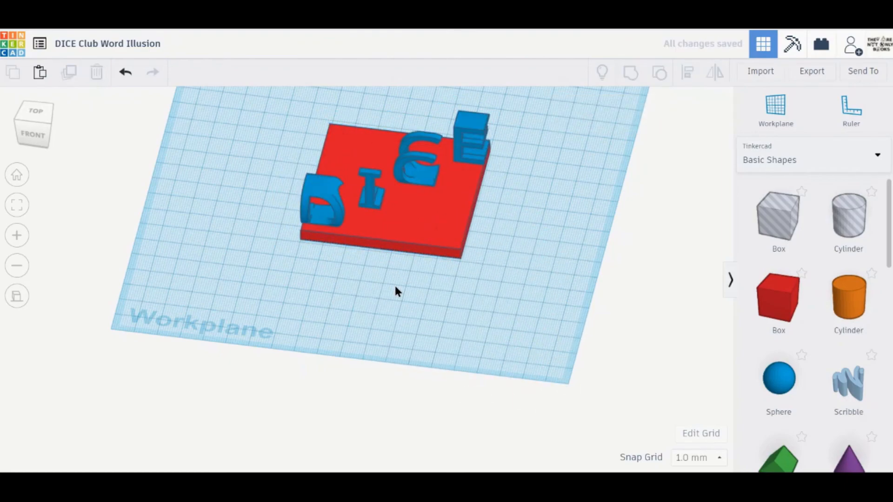
right_drag(395, 288, 311, 272)
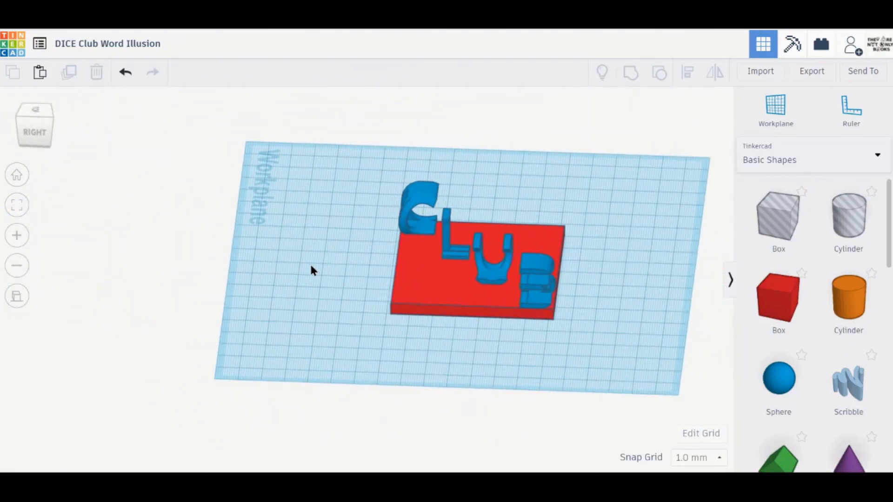